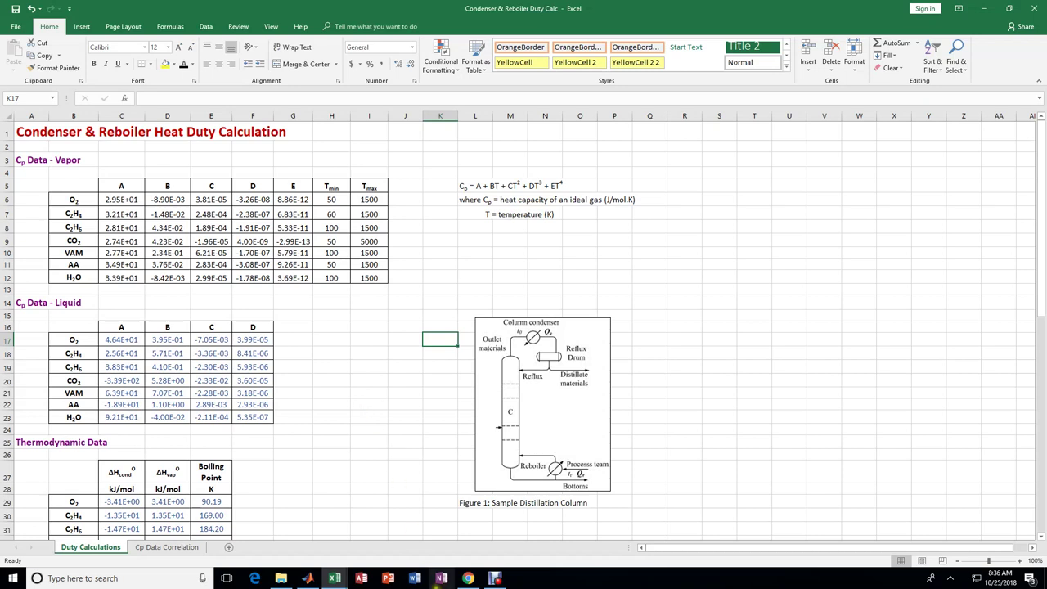
Step: Switch to the Condenser & Reboiler Duty Calc bad workbook and examine its title banner and vapor Cp data table
click(333, 576)
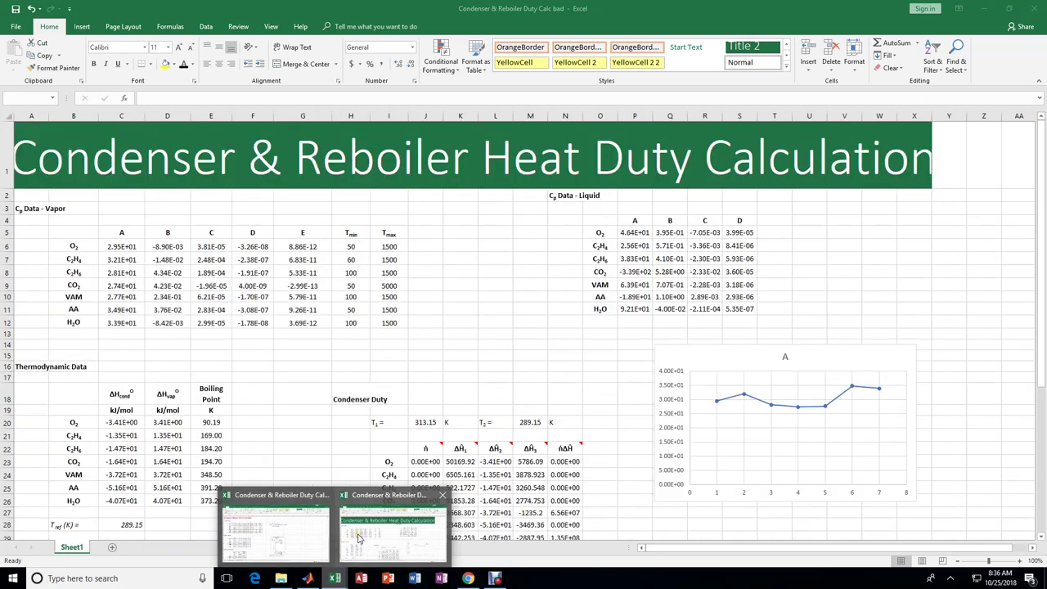
click(356, 532)
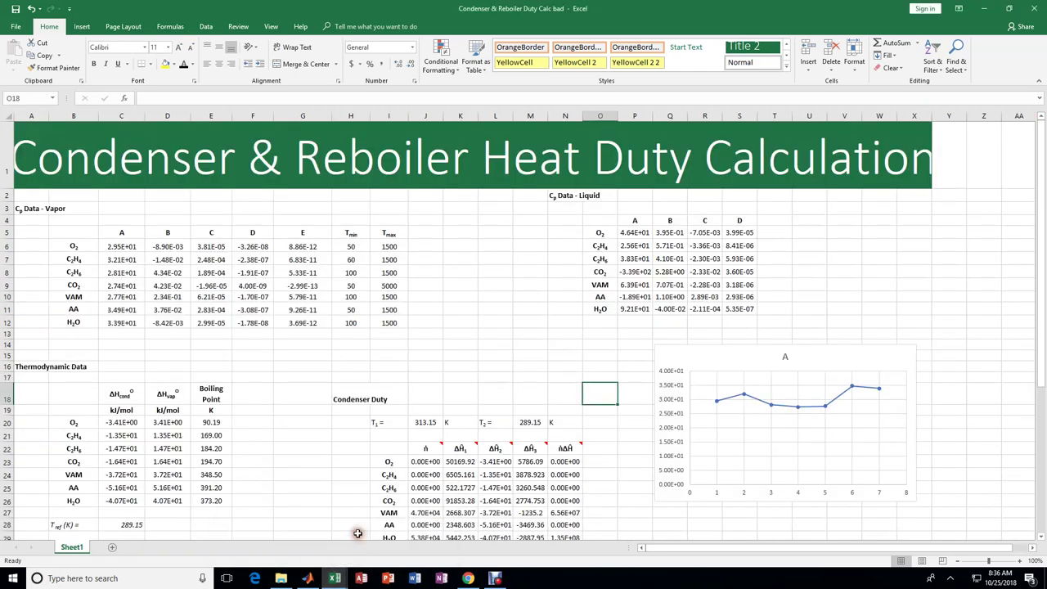
click(356, 298)
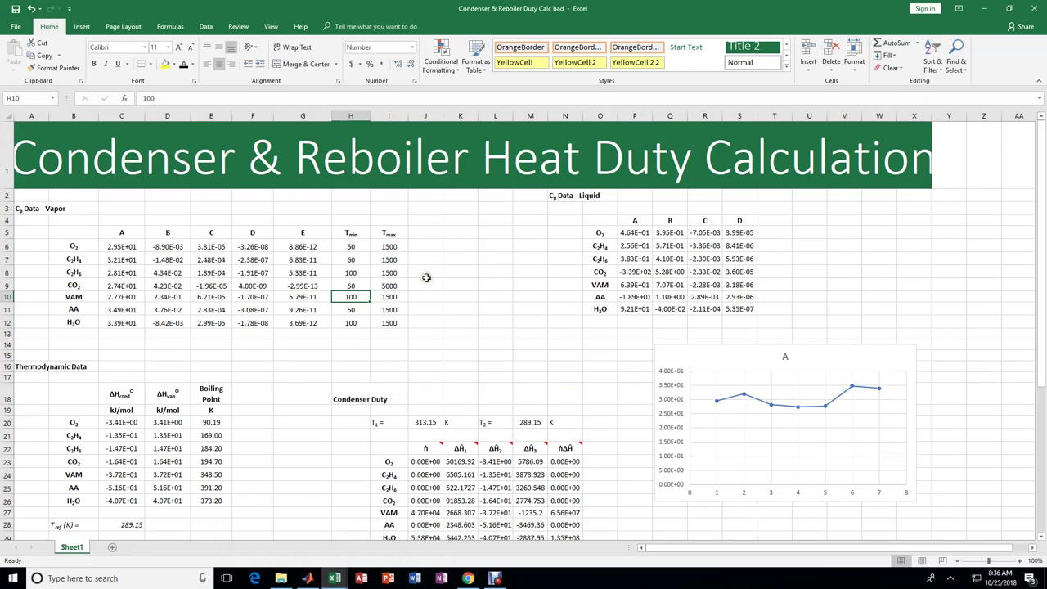
click(366, 161)
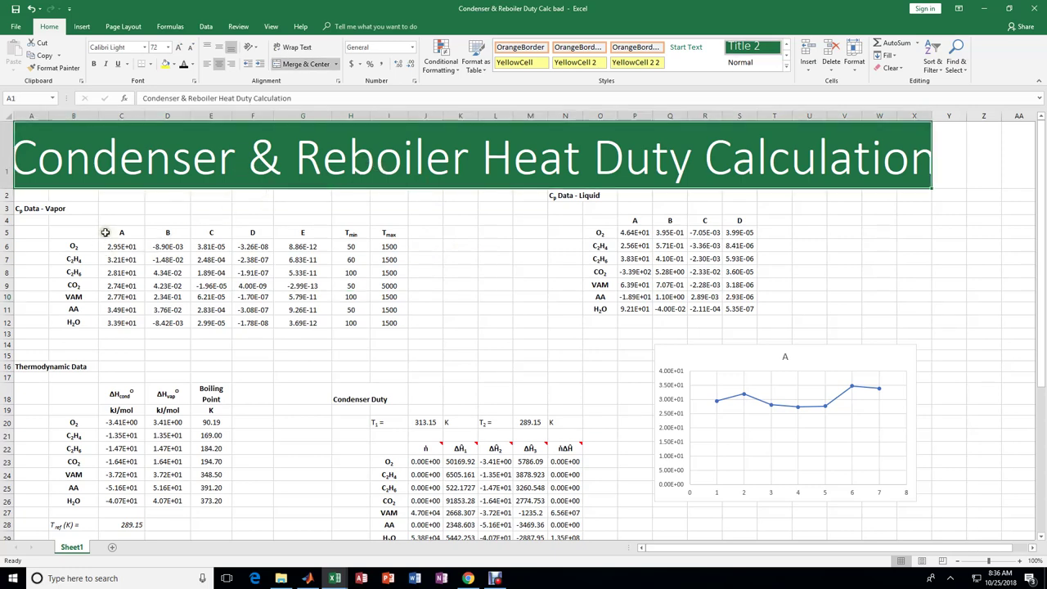
click(168, 259)
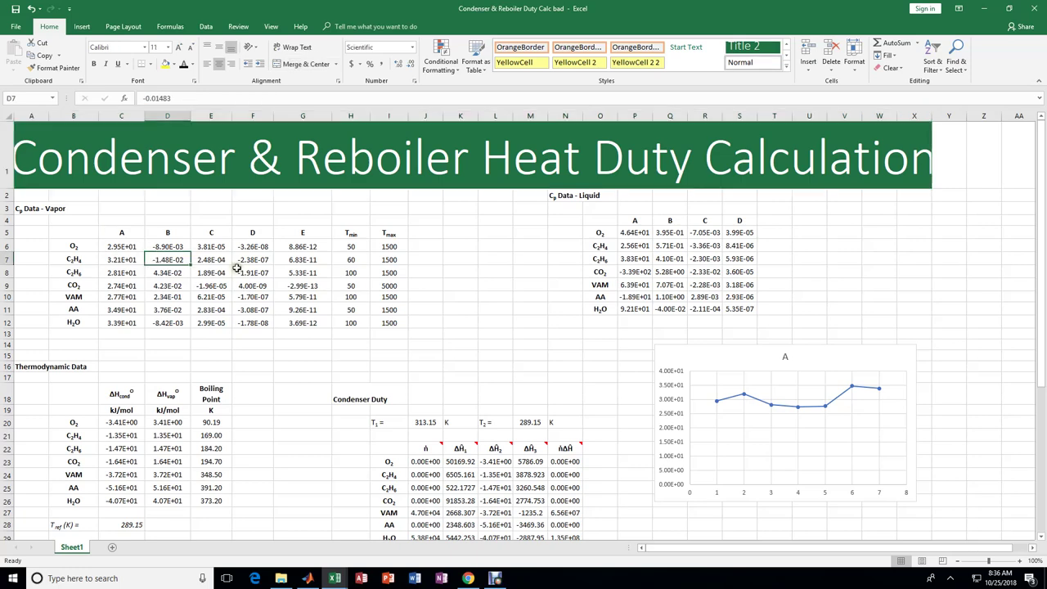
click(246, 271)
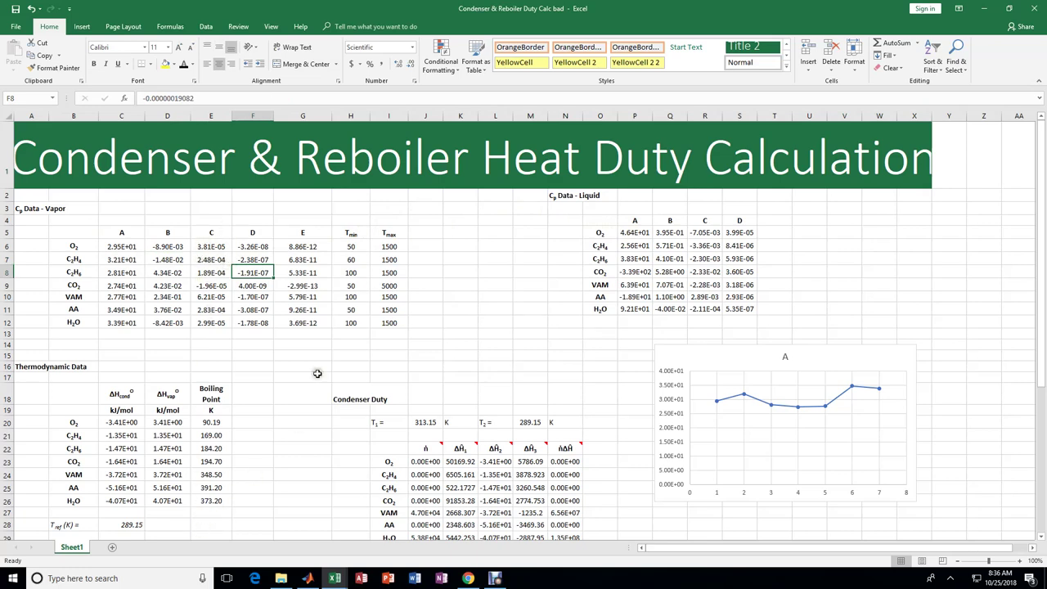
click(303, 296)
Step: Review the placement of the liquid Cp data, thermodynamic data, and condenser and reboiler duty tables on Sheet1
click(598, 274)
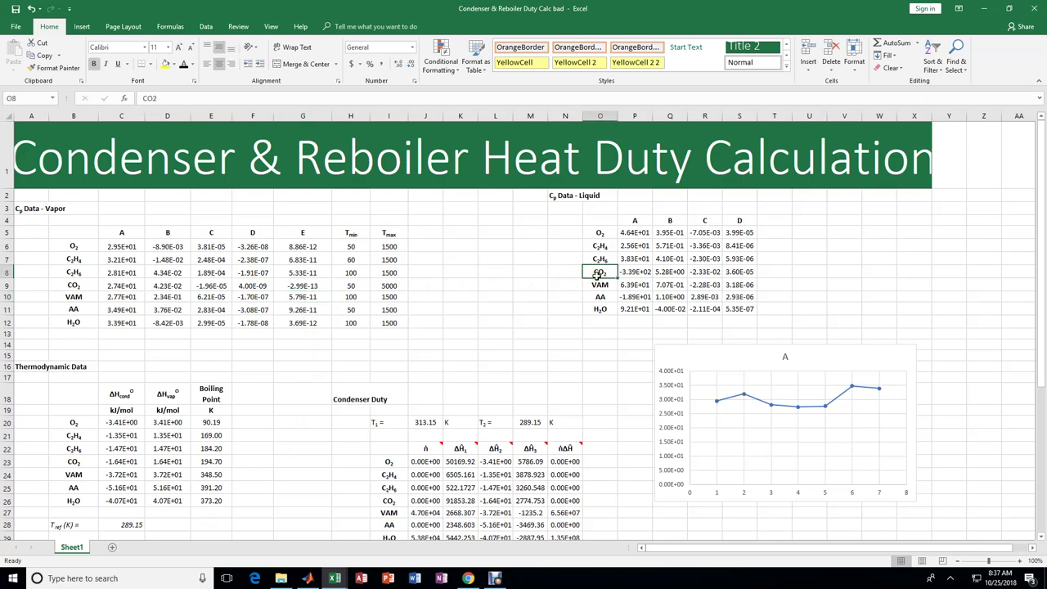
click(187, 421)
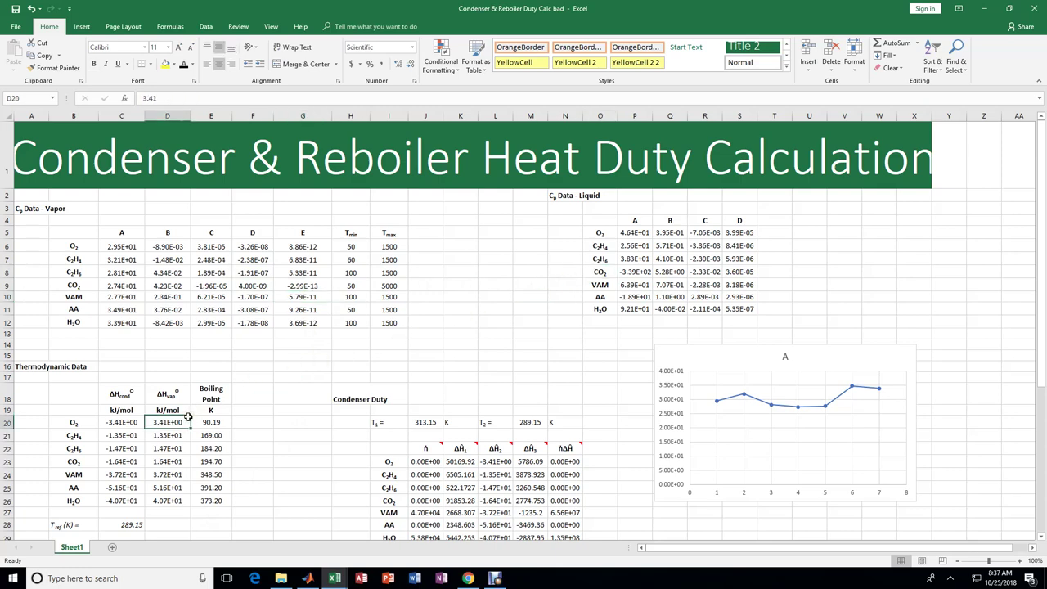
click(434, 463)
scroll(434, 463, down, 6)
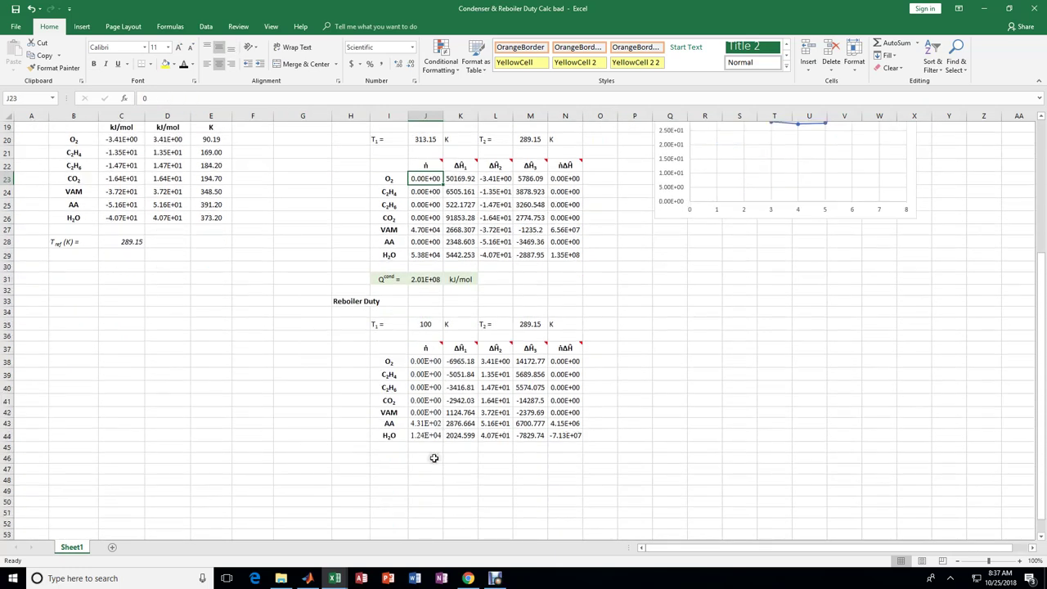
scroll(426, 344, up, 6)
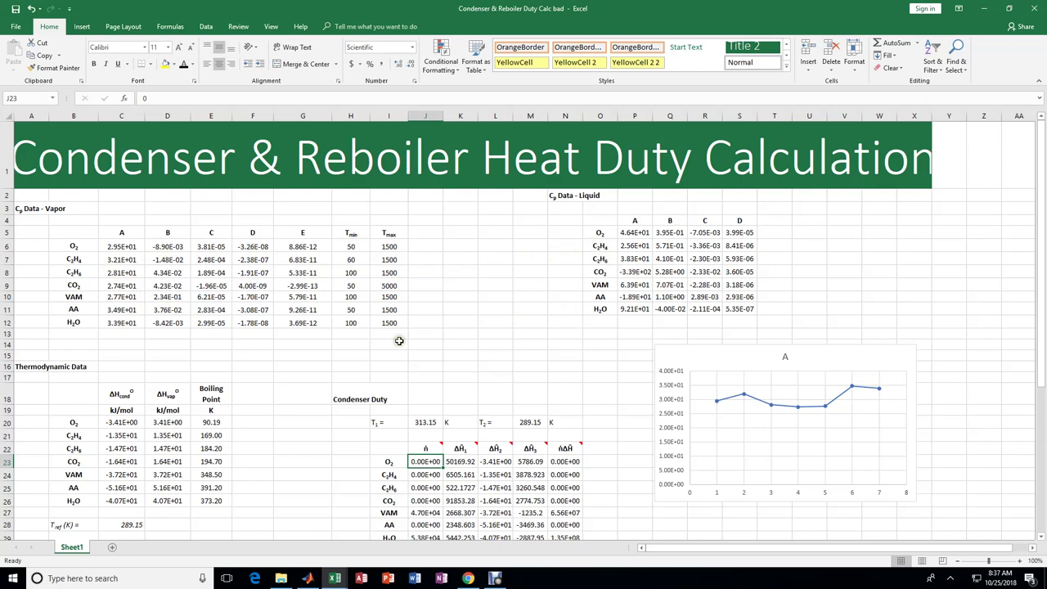
click(550, 358)
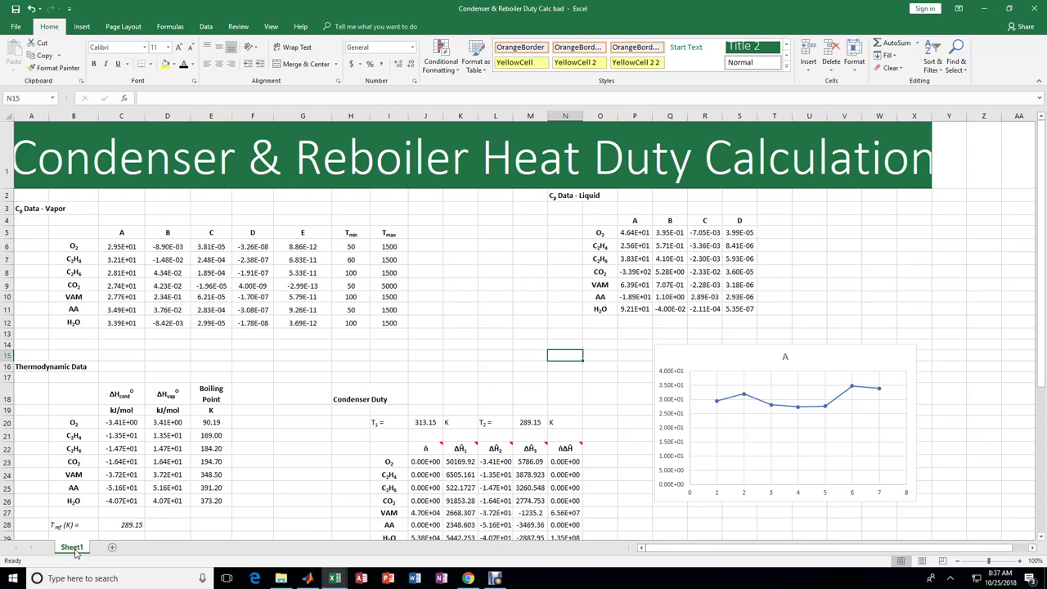
Step: Examine the labelling of the line chart, checking its title and vertical axis
click(667, 399)
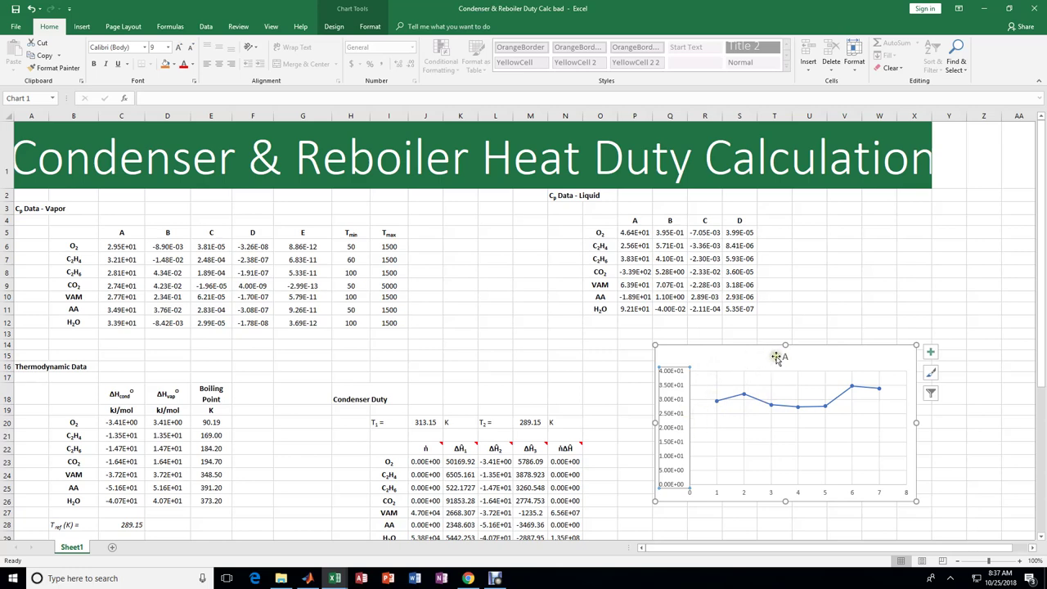
click(784, 358)
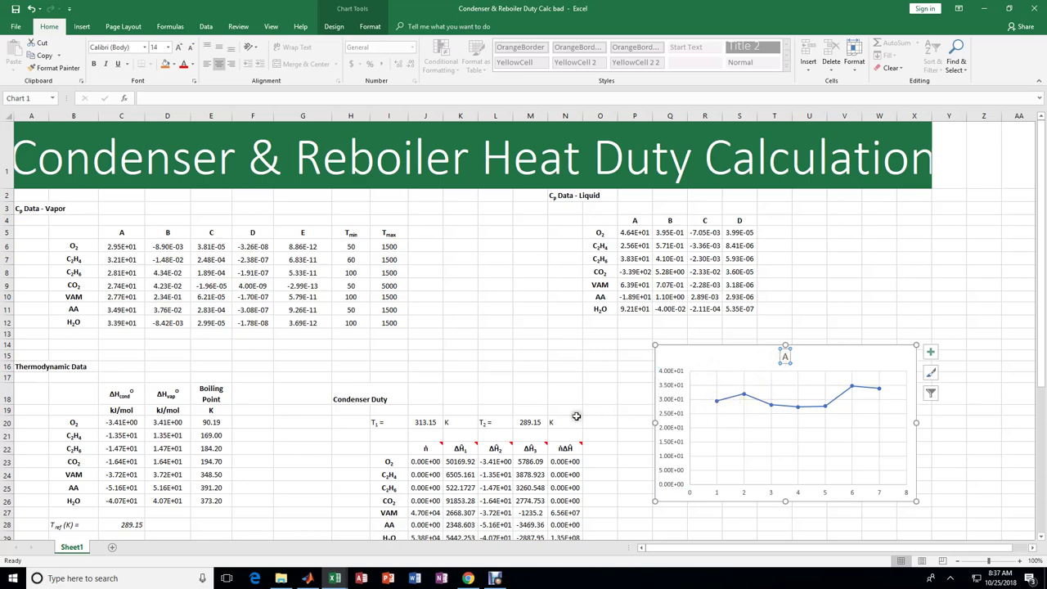
click(610, 410)
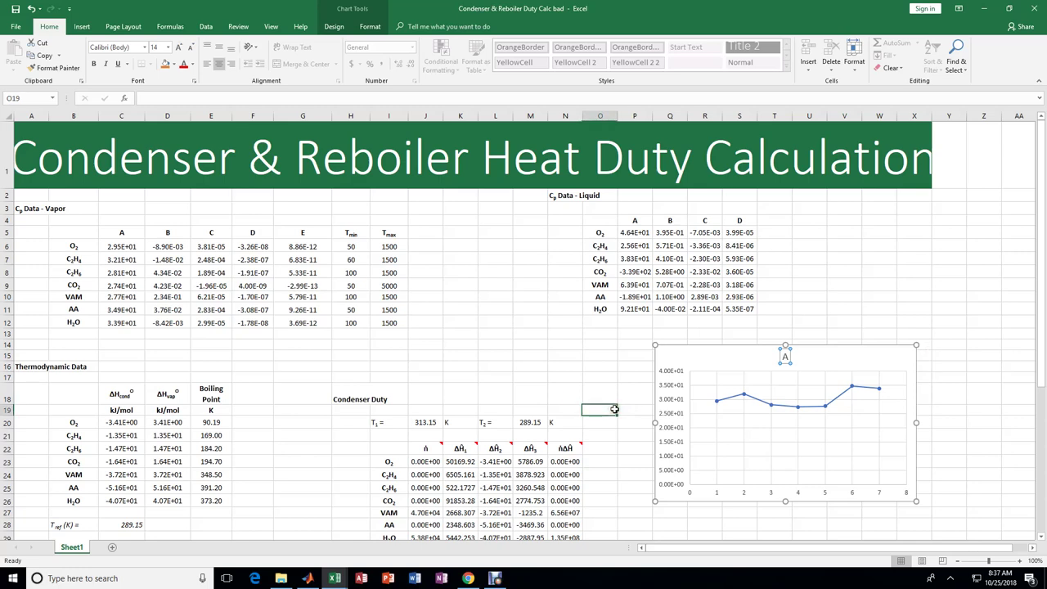
click(683, 427)
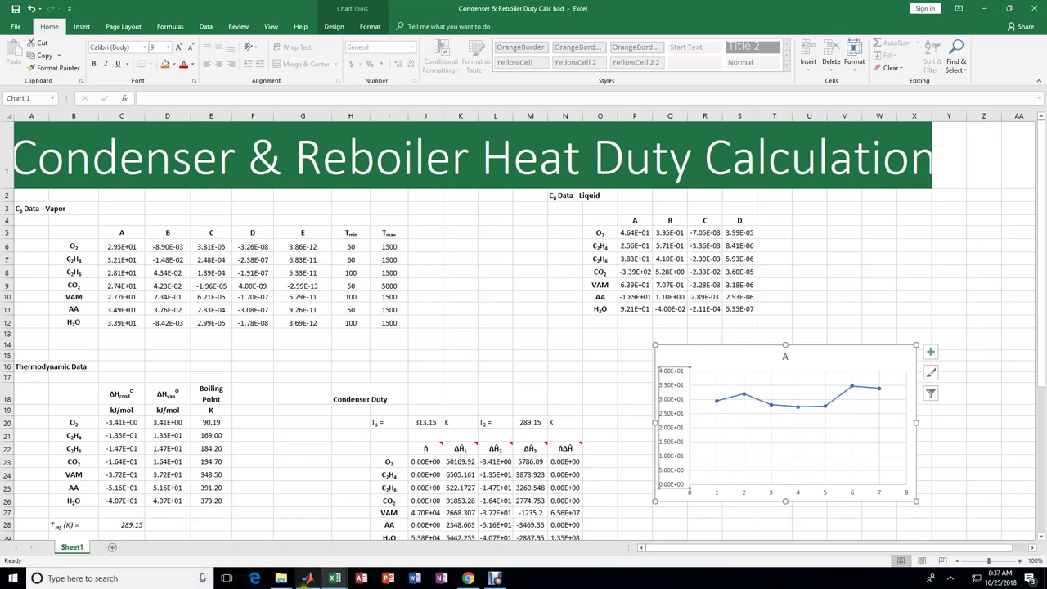
Step: Switch back to the Condenser & Reboiler Duty Calc workbook and examine its main title and bordered vapor Cp table
click(328, 580)
click(279, 544)
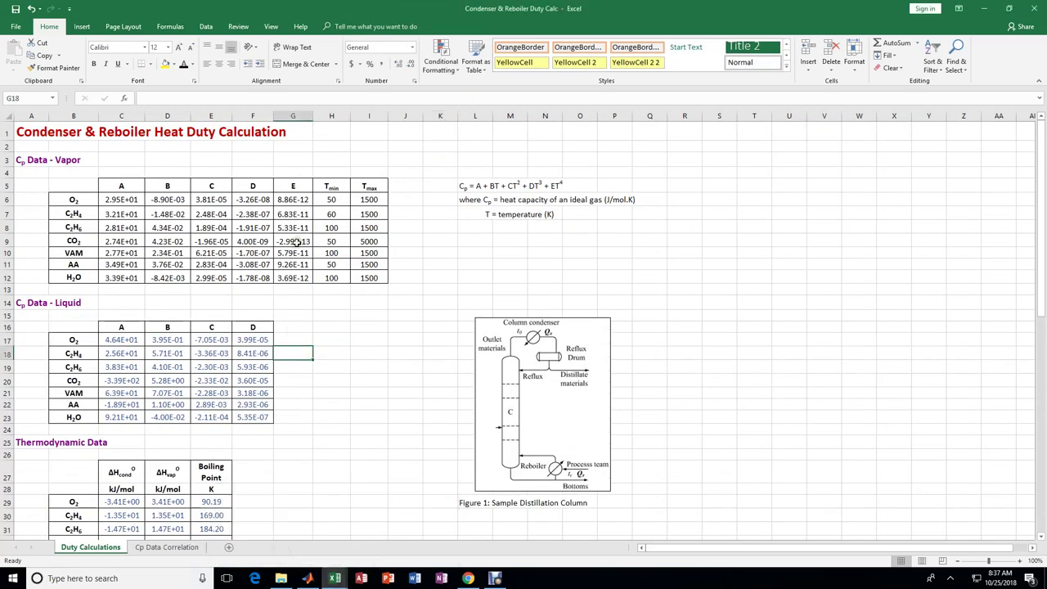
click(35, 133)
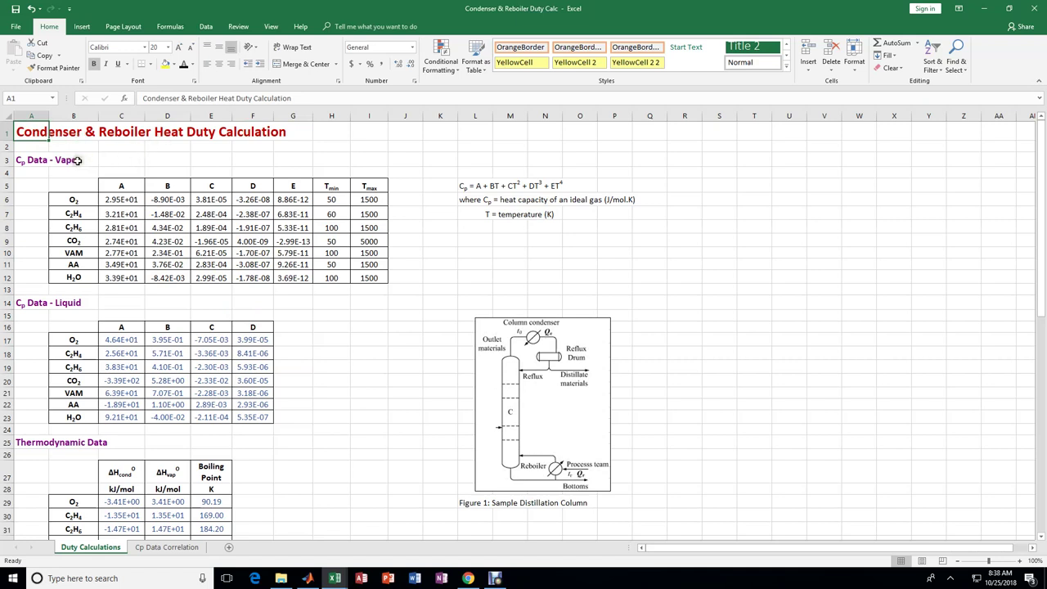
click(96, 205)
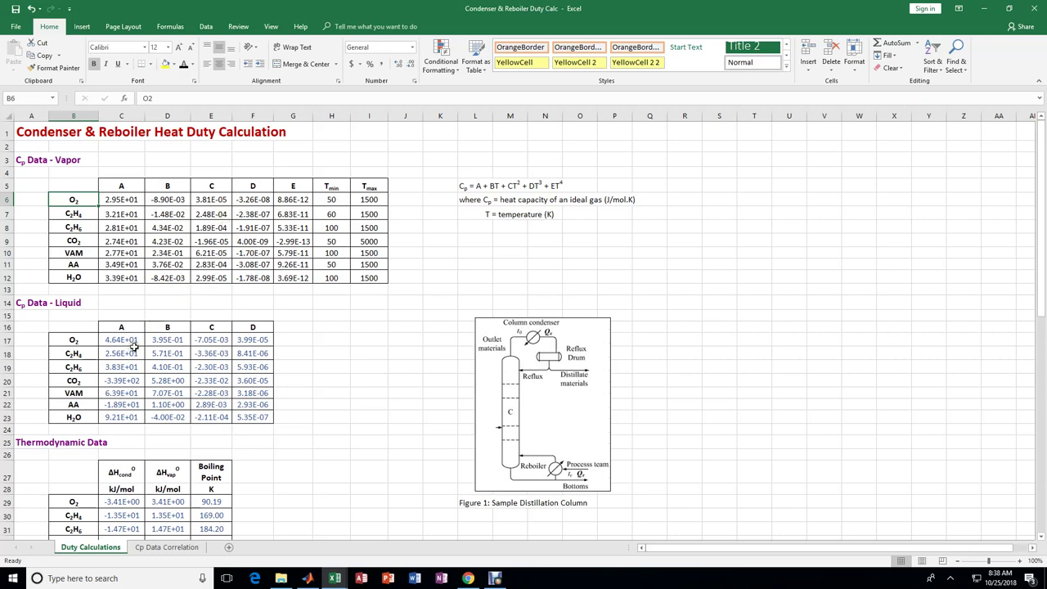
Step: Review the Duty Calculations sections from the liquid Cp data through Reboiler Duty and highlight the Qreb result row
scroll(155, 335, down, 2)
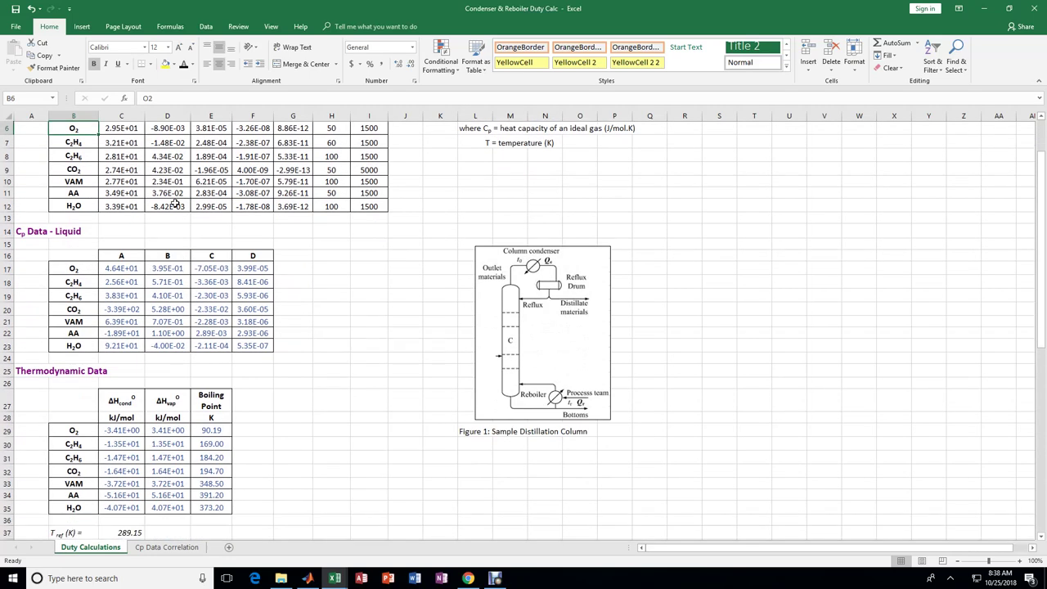
scroll(174, 204, down, 1)
scroll(170, 186, down, 2)
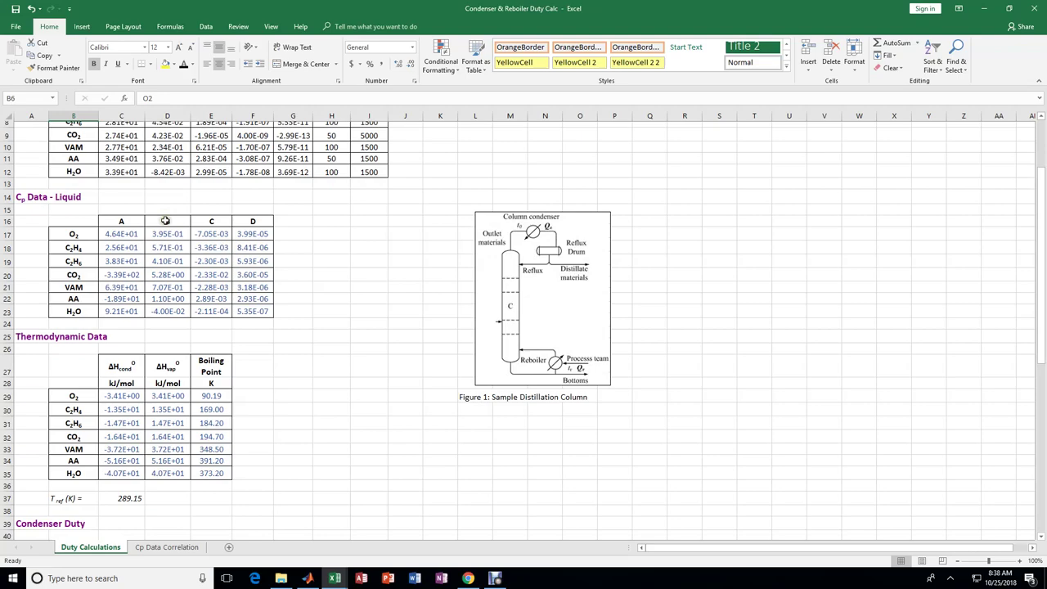
scroll(164, 223, down, 6)
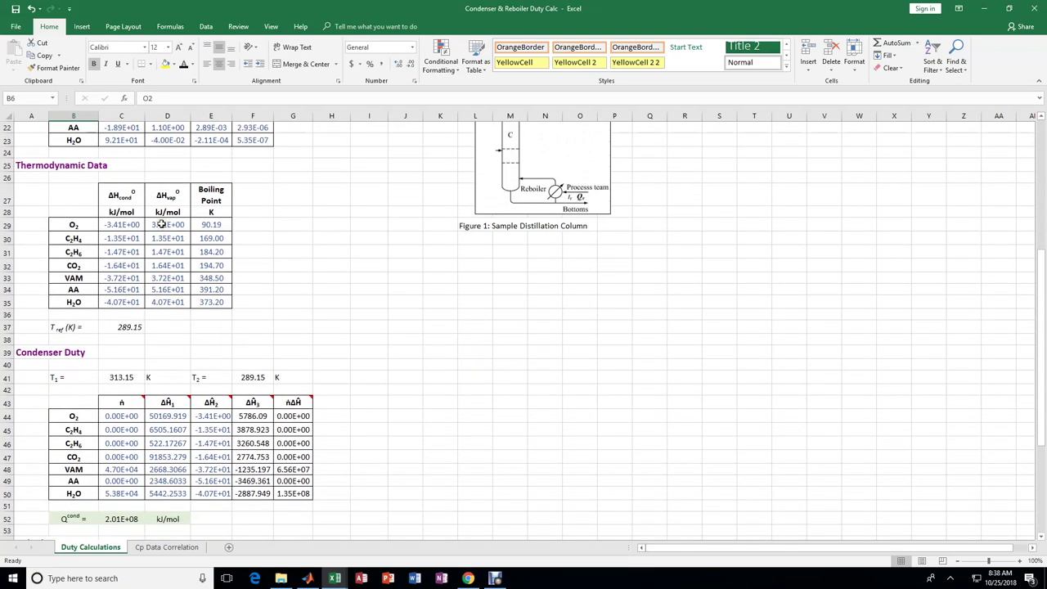
scroll(161, 223, down, 6)
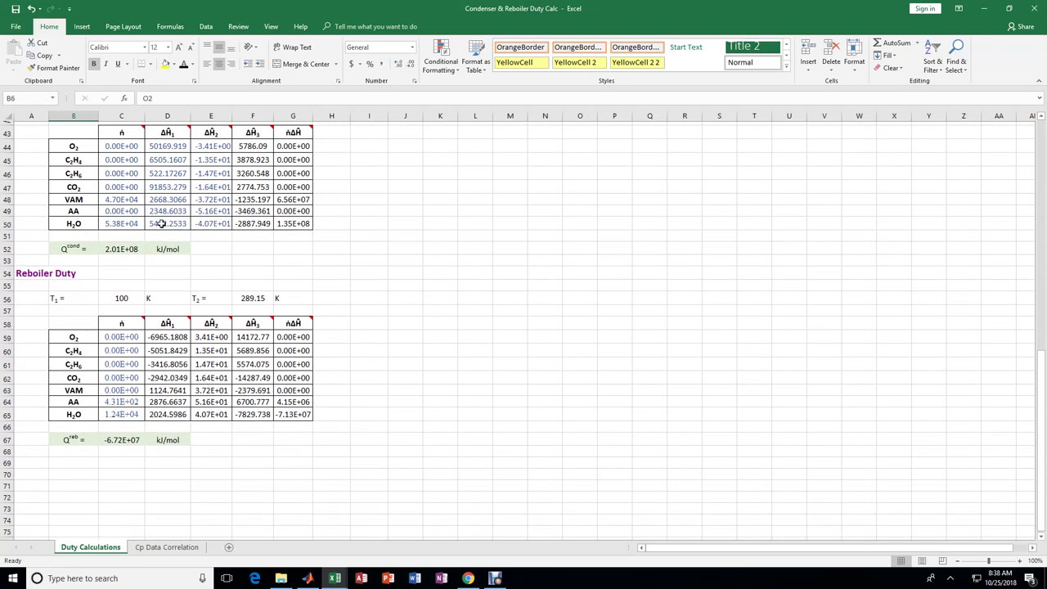
scroll(161, 223, down, 1)
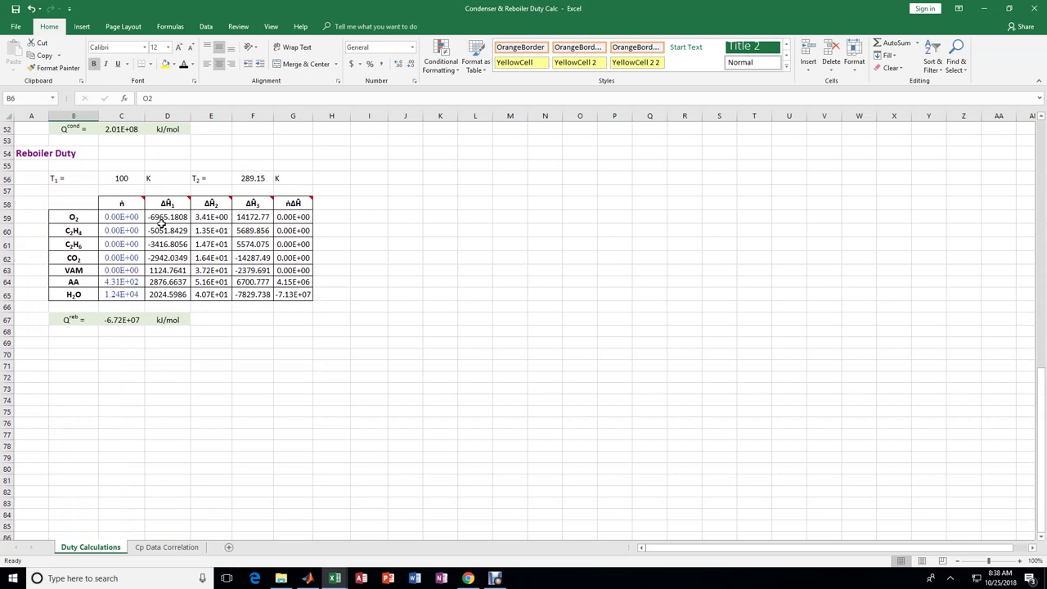
drag(71, 320, 168, 320)
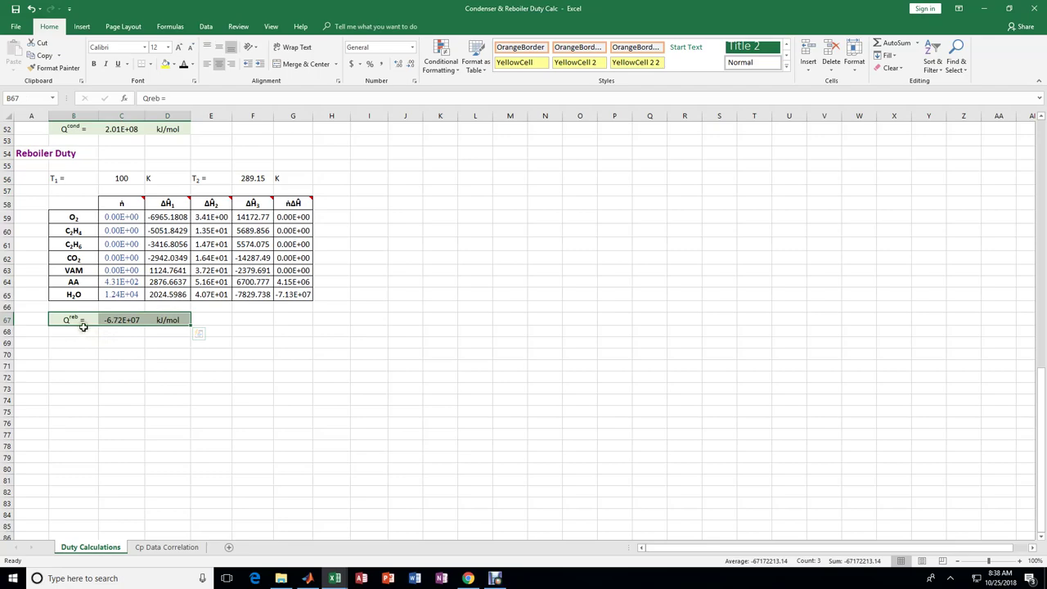
Step: Inspect the O2 coefficients A to D and the C2H4 coefficient A in the liquid Cp table
scroll(91, 341, up, 11)
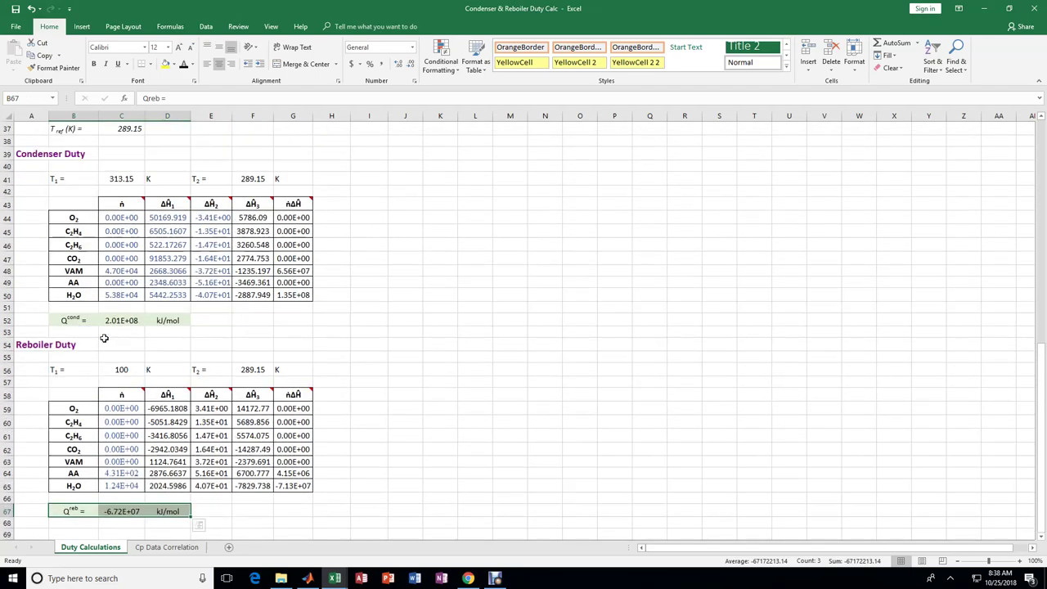
scroll(104, 338, up, 5)
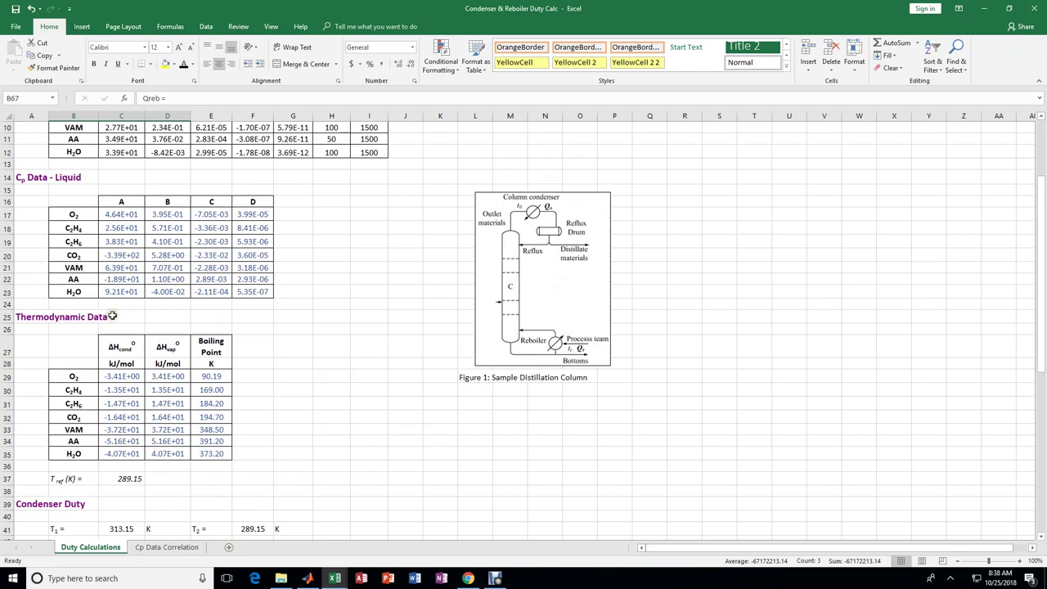
click(124, 296)
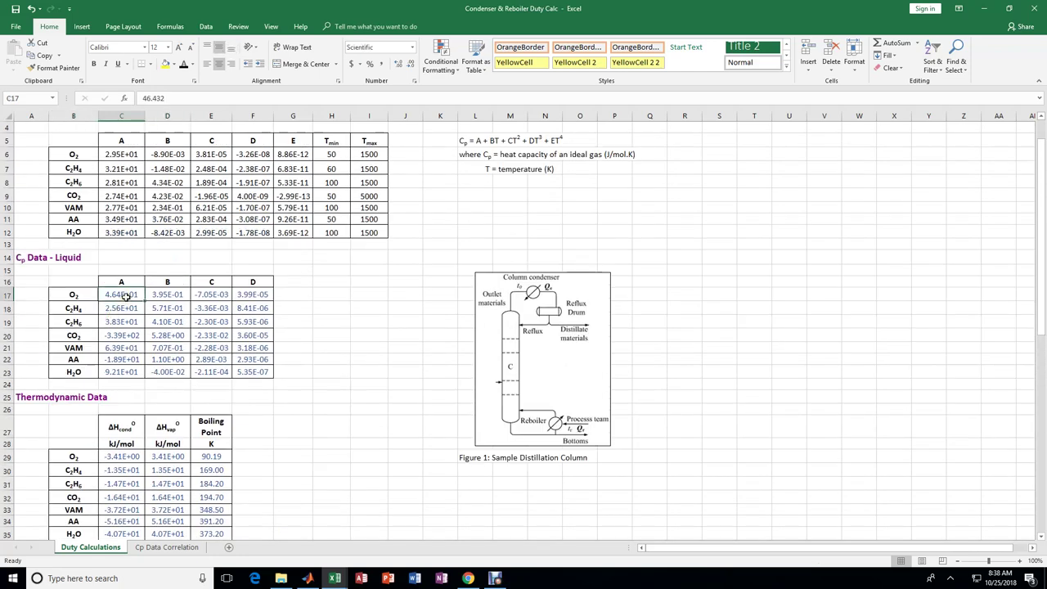
click(167, 294)
click(208, 293)
click(245, 295)
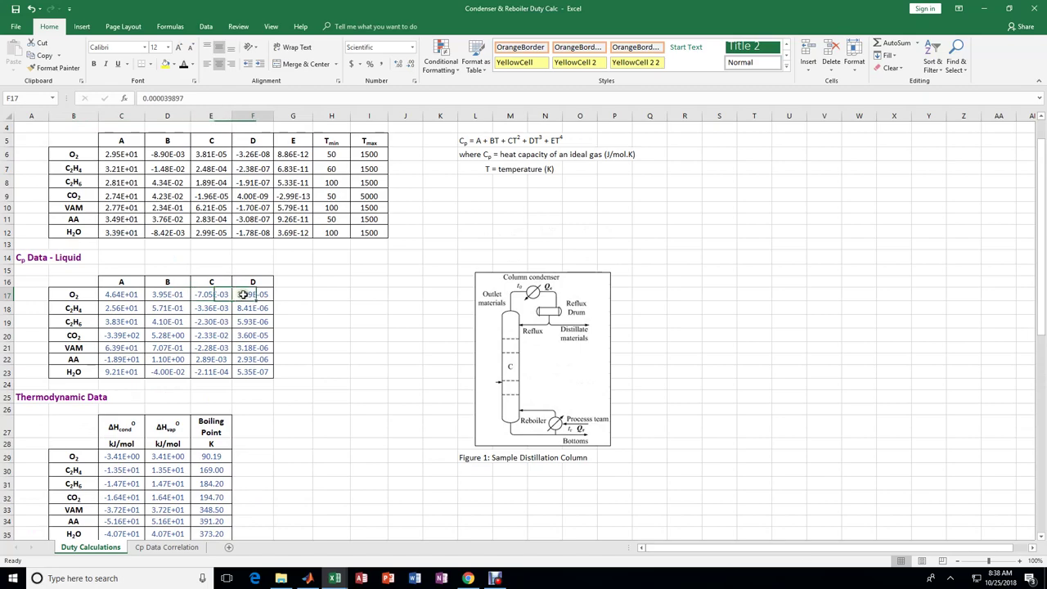
click(128, 311)
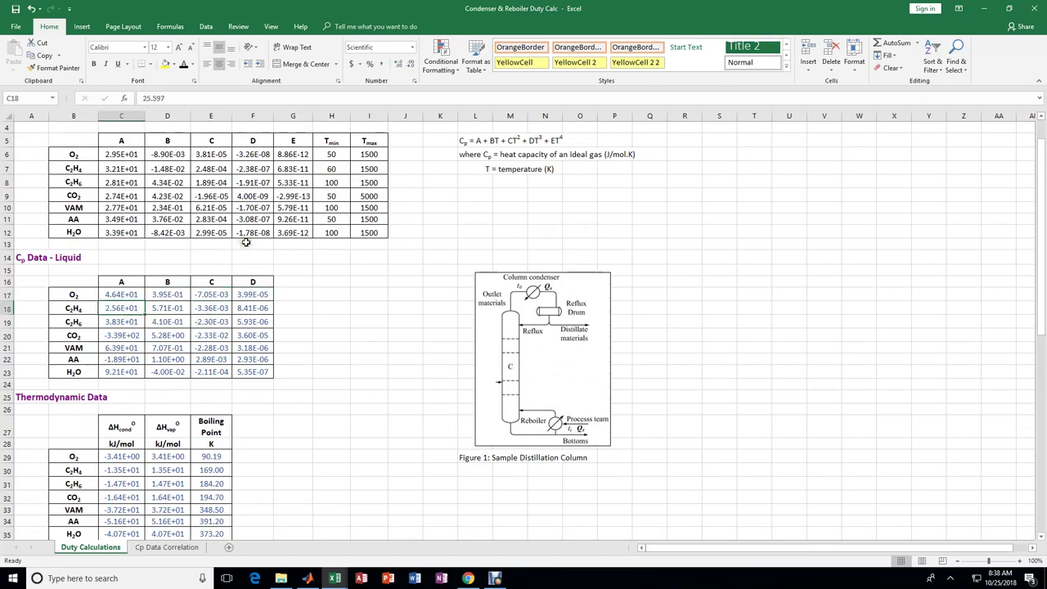
Step: Inspect the formula behind the O2 ΔH3 value in the Condenser Duty table
scroll(262, 221, down, 8)
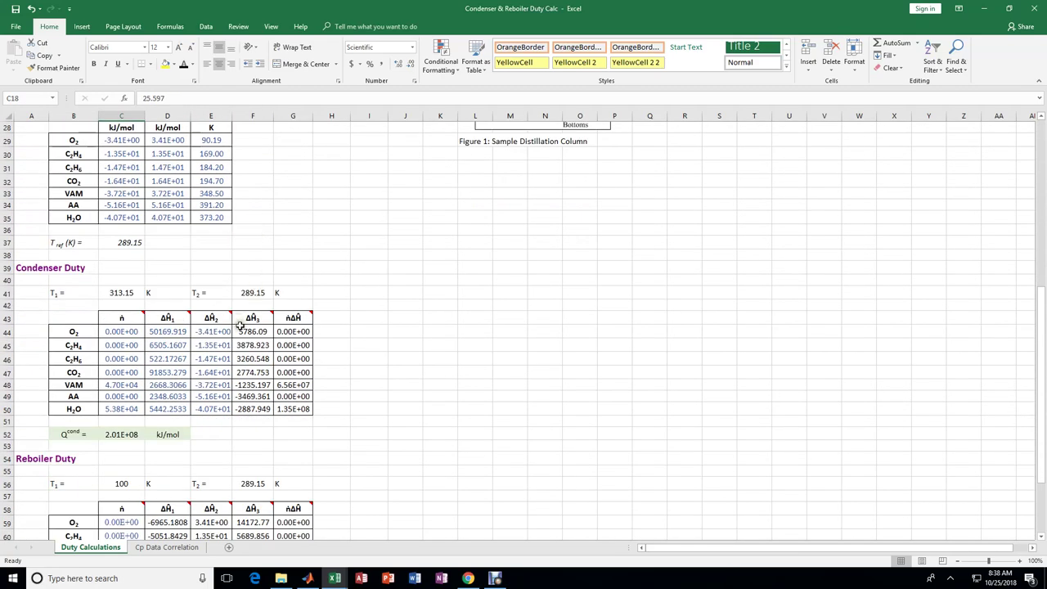
click(247, 334)
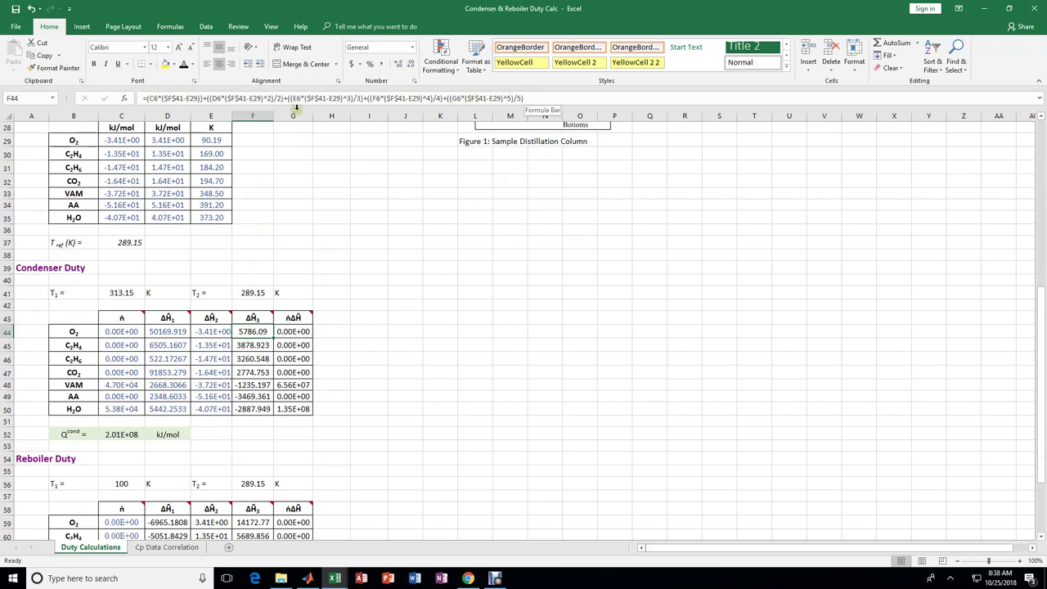
click(357, 216)
Step: Highlight the Cp equation with its variable definitions beside the vapor table, and examine the Figure 1 distillation column area
scroll(419, 241, up, 5)
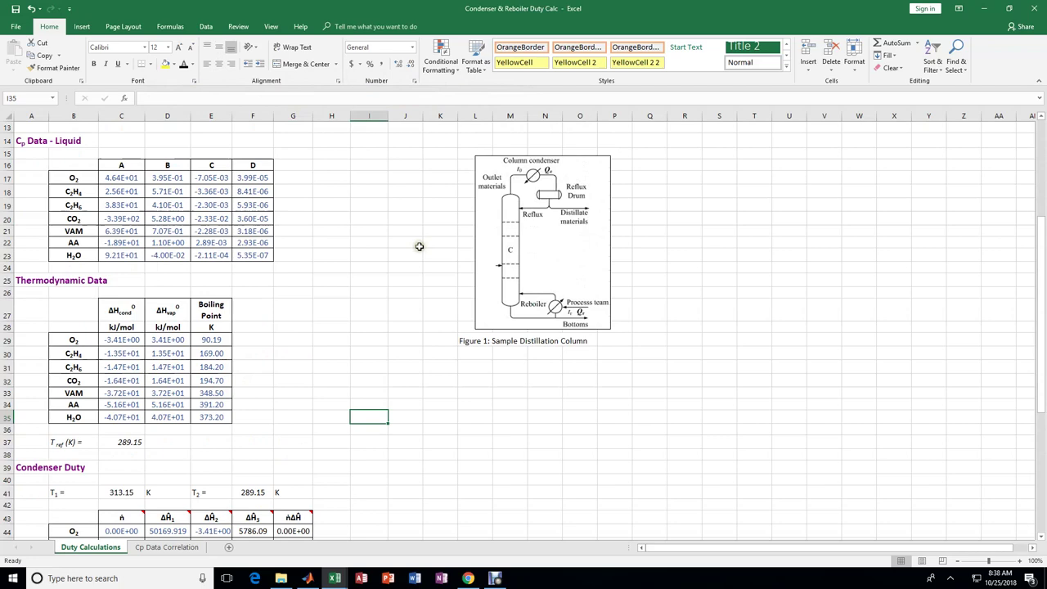
scroll(419, 246, up, 4)
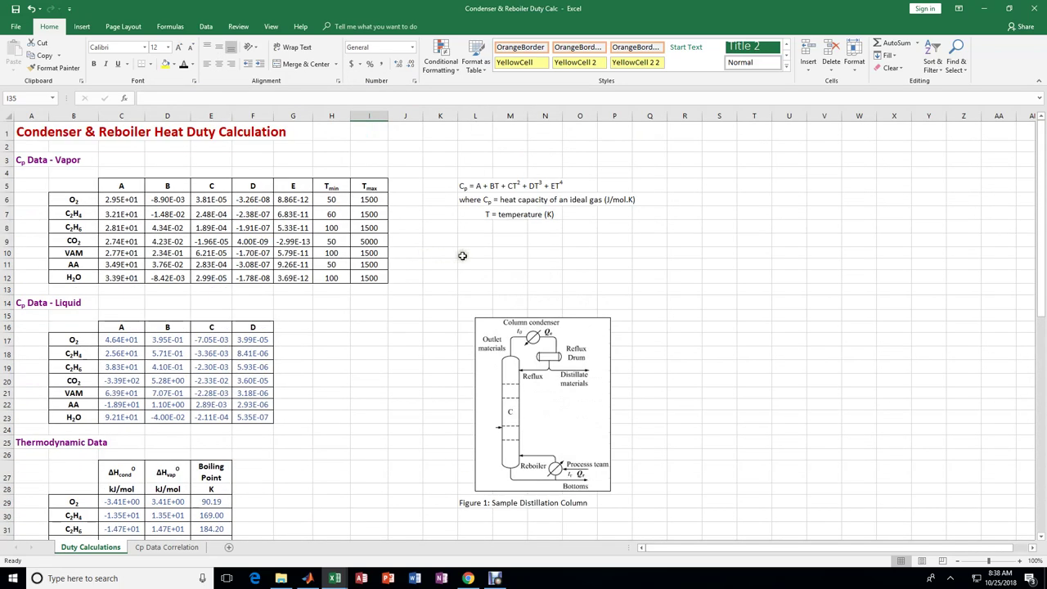
drag(442, 171, 639, 227)
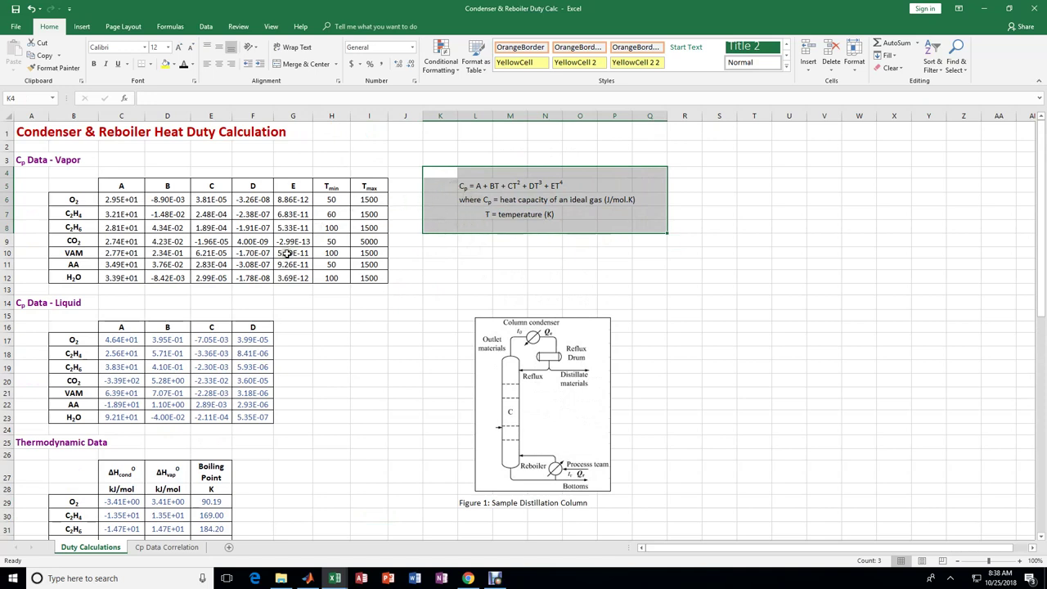
click(442, 338)
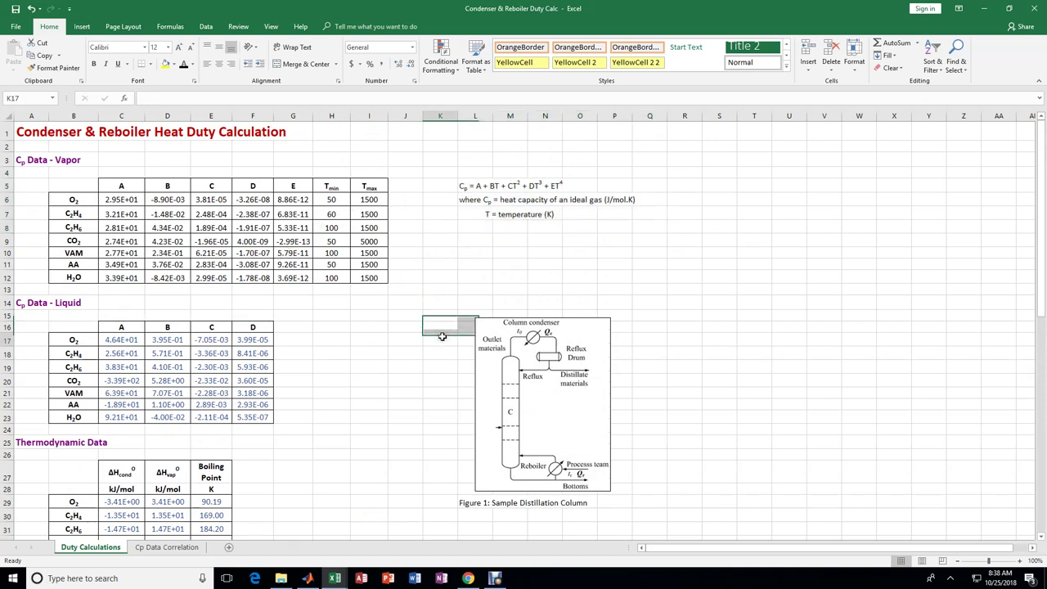
Step: Select the distillation column picture to examine it with its Figure 1 caption, and deselect it
click(495, 347)
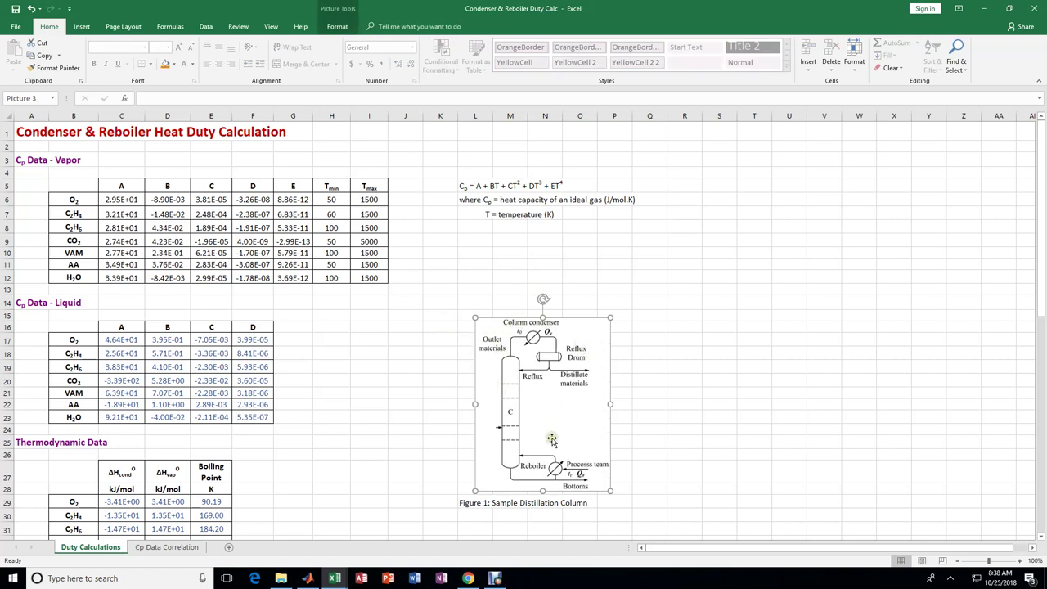
click(479, 531)
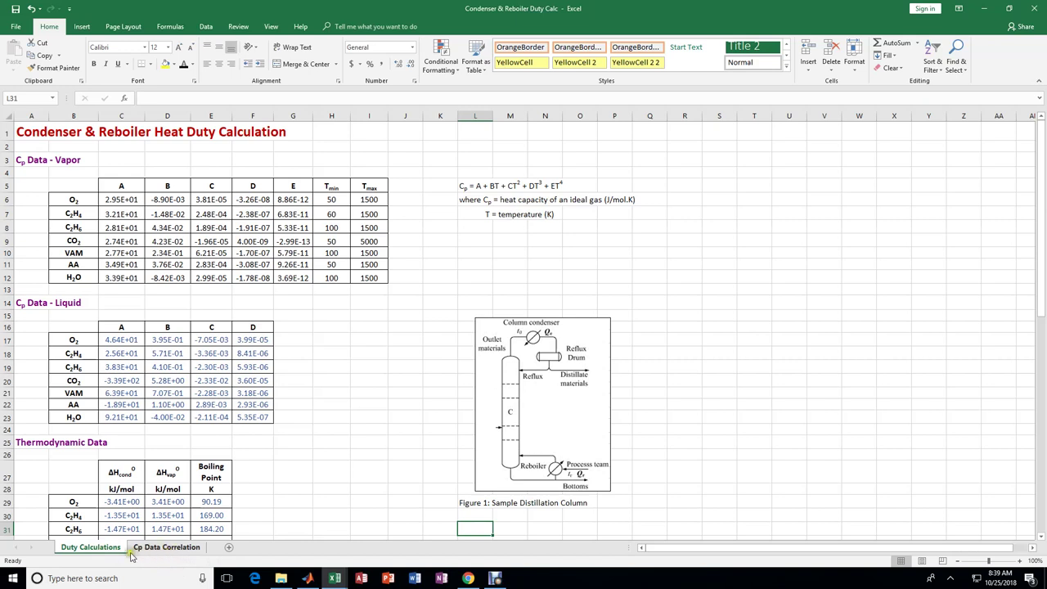
Step: Open the Cp Data Correlation sheet and examine the chart's title, both axis titles and the legend
click(157, 547)
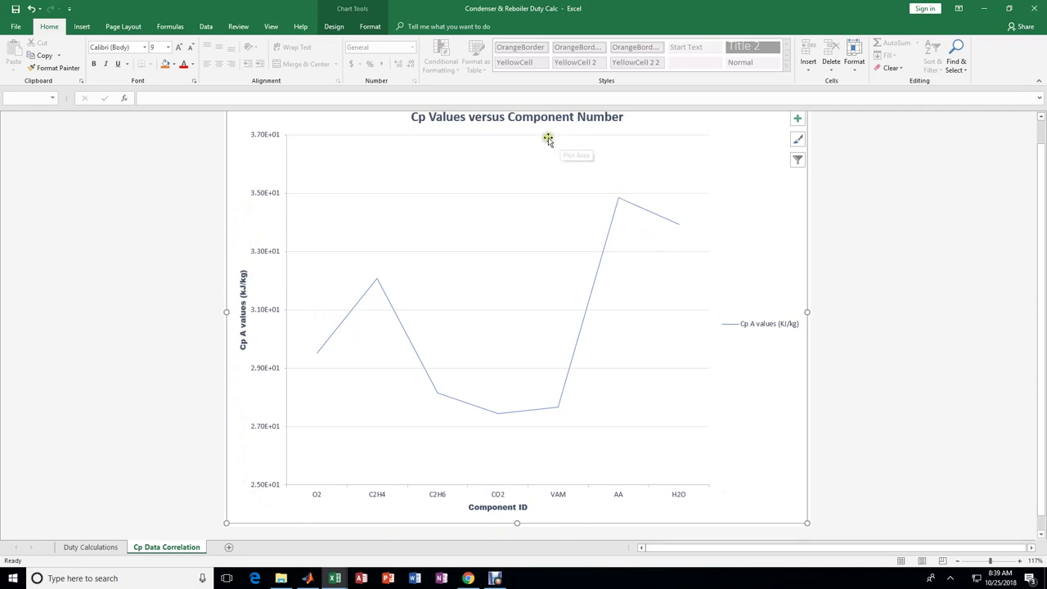
click(427, 120)
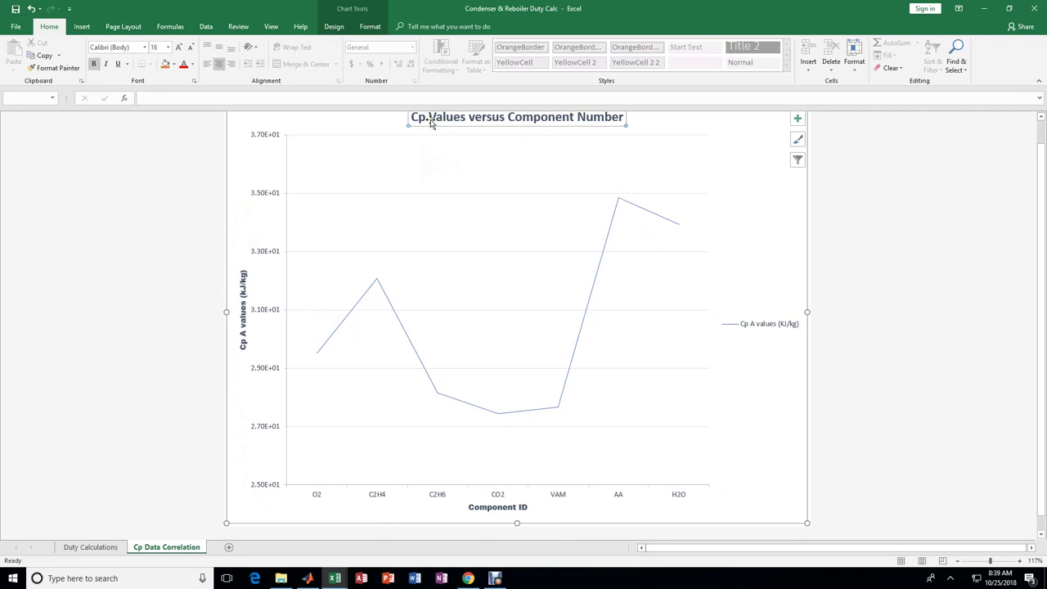
click(250, 285)
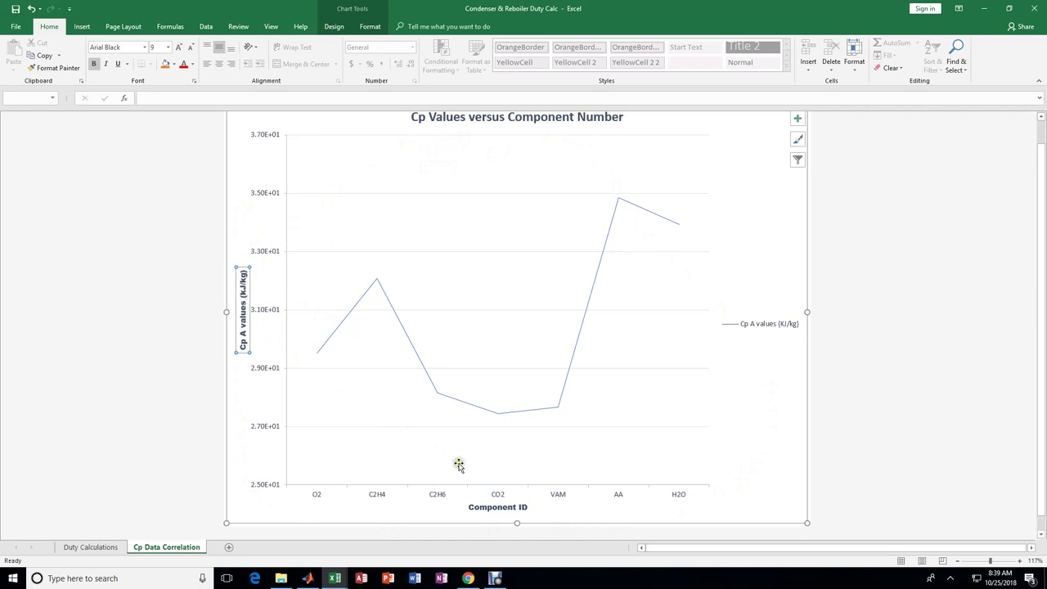
click(491, 508)
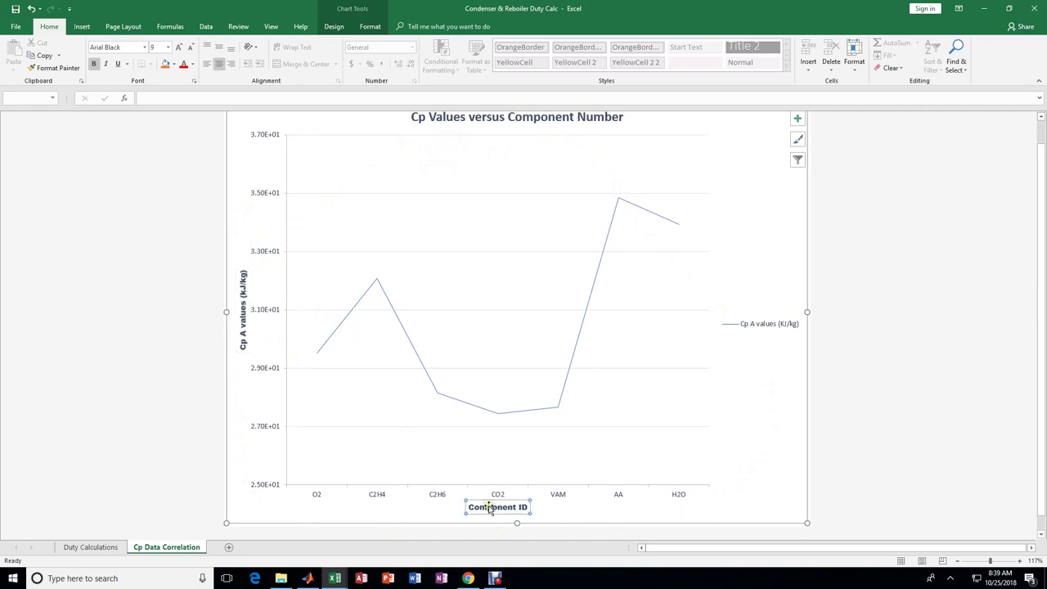
click(758, 324)
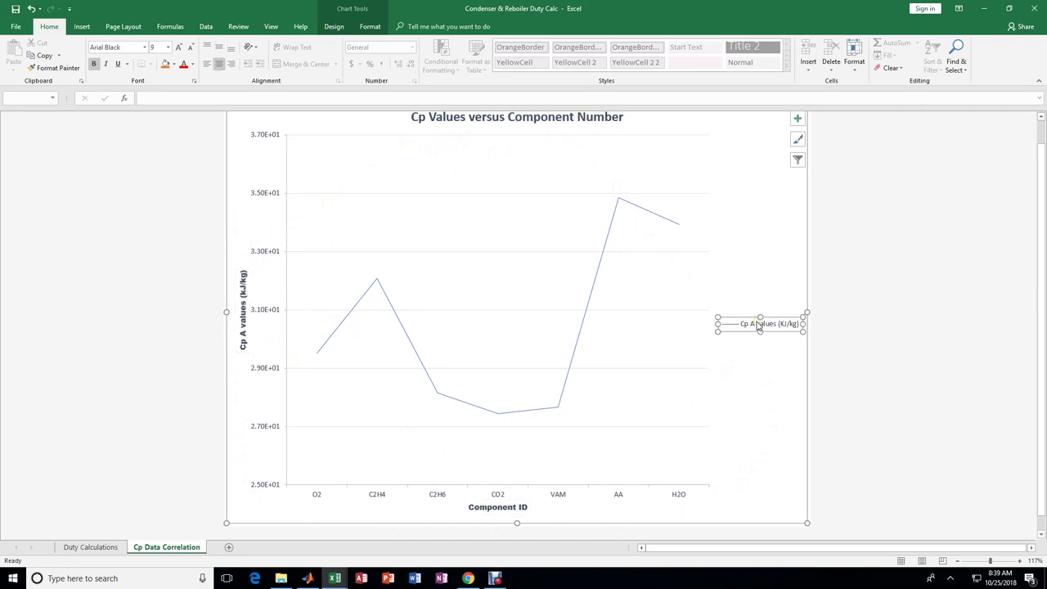
Step: Examine the chart's vertical axis title with its units and the vertical axis scale, and return to the Duty Calculations sheet
click(245, 283)
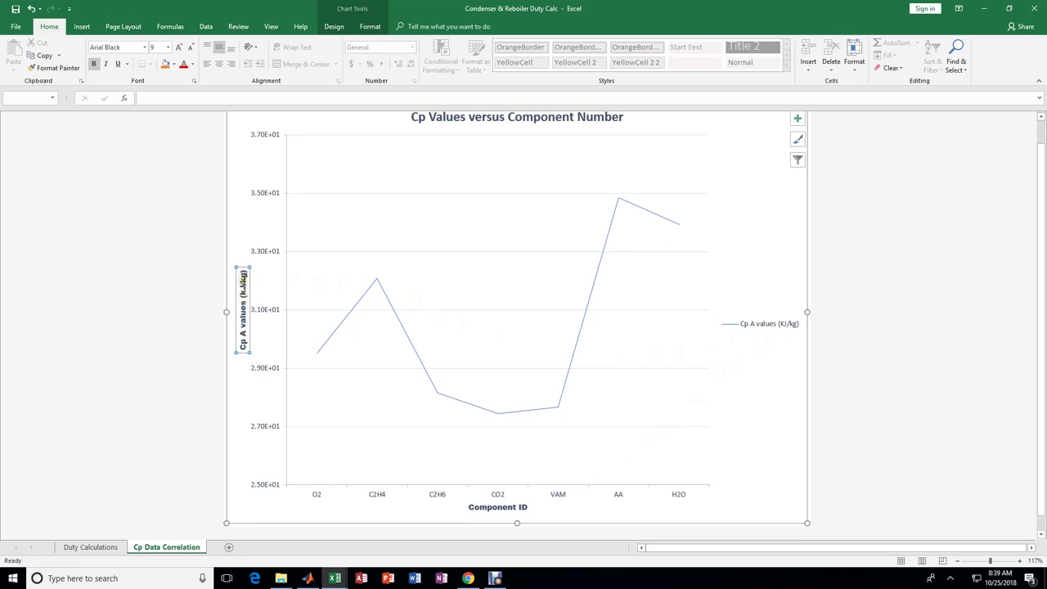
click(188, 306)
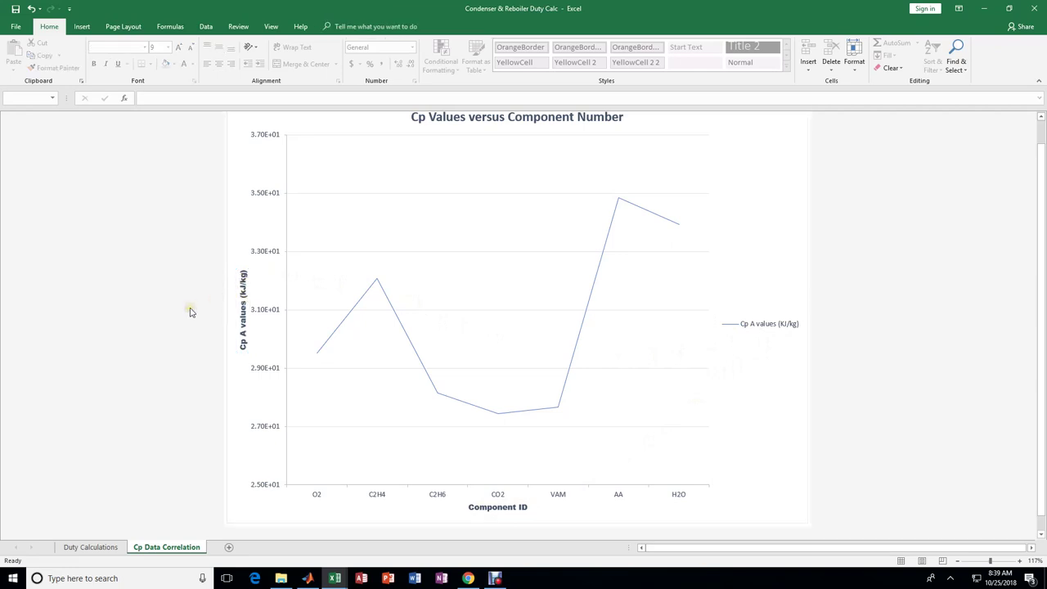
click(283, 366)
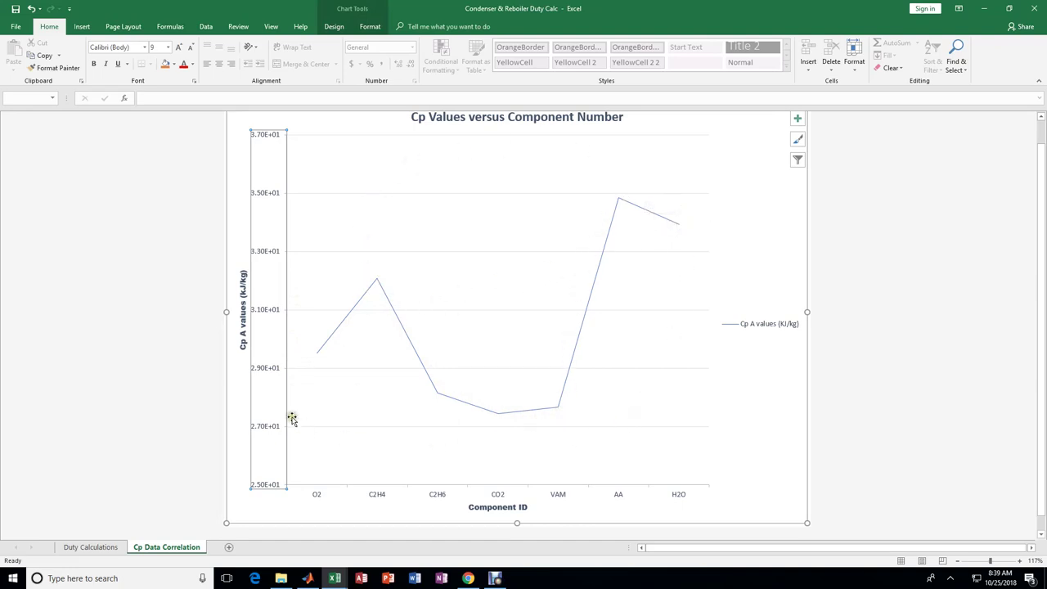
click(90, 547)
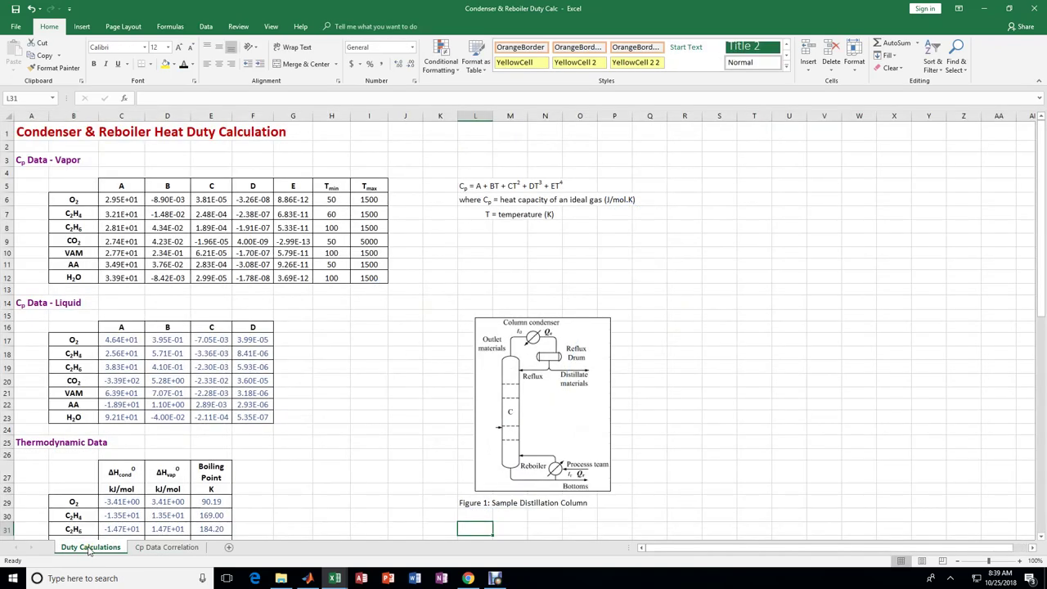
click(380, 339)
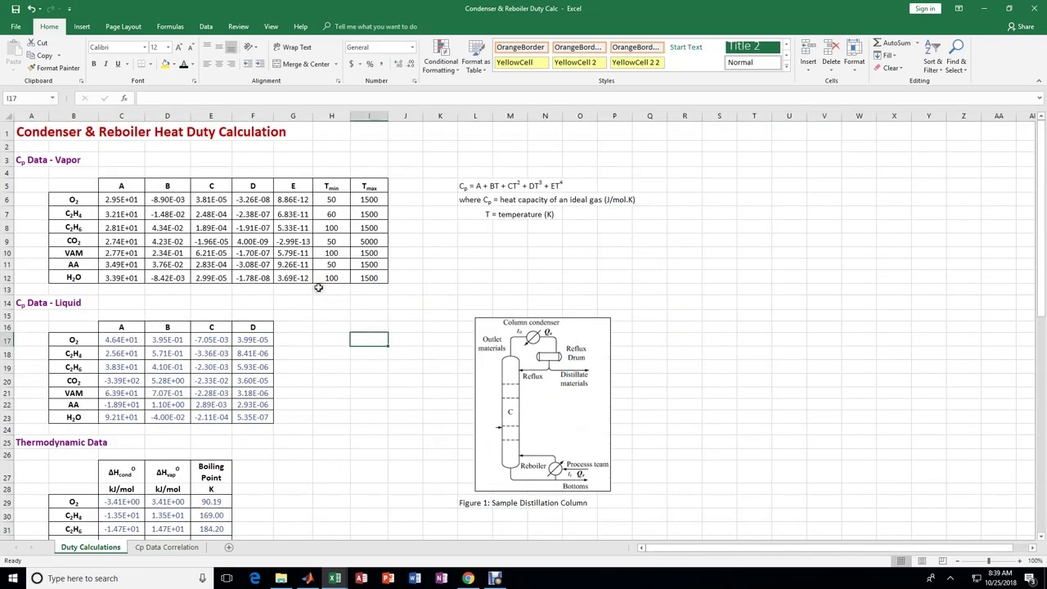